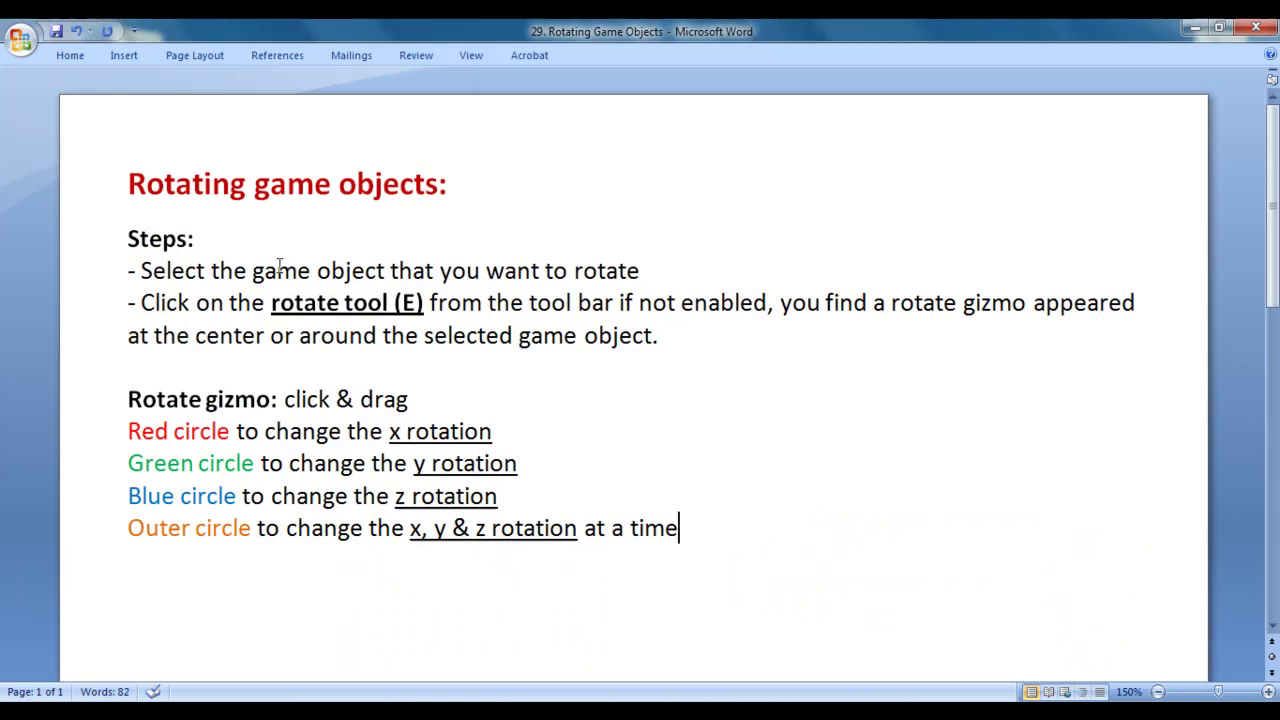
# - Highlight the notes on selecting the game object and choosing the rotate tool (E)
pyautogui.moveTo(141, 271)
pyautogui.mouseDown()
pyautogui.moveTo(334, 254)
pyautogui.moveTo(388, 270)
pyautogui.mouseUp()
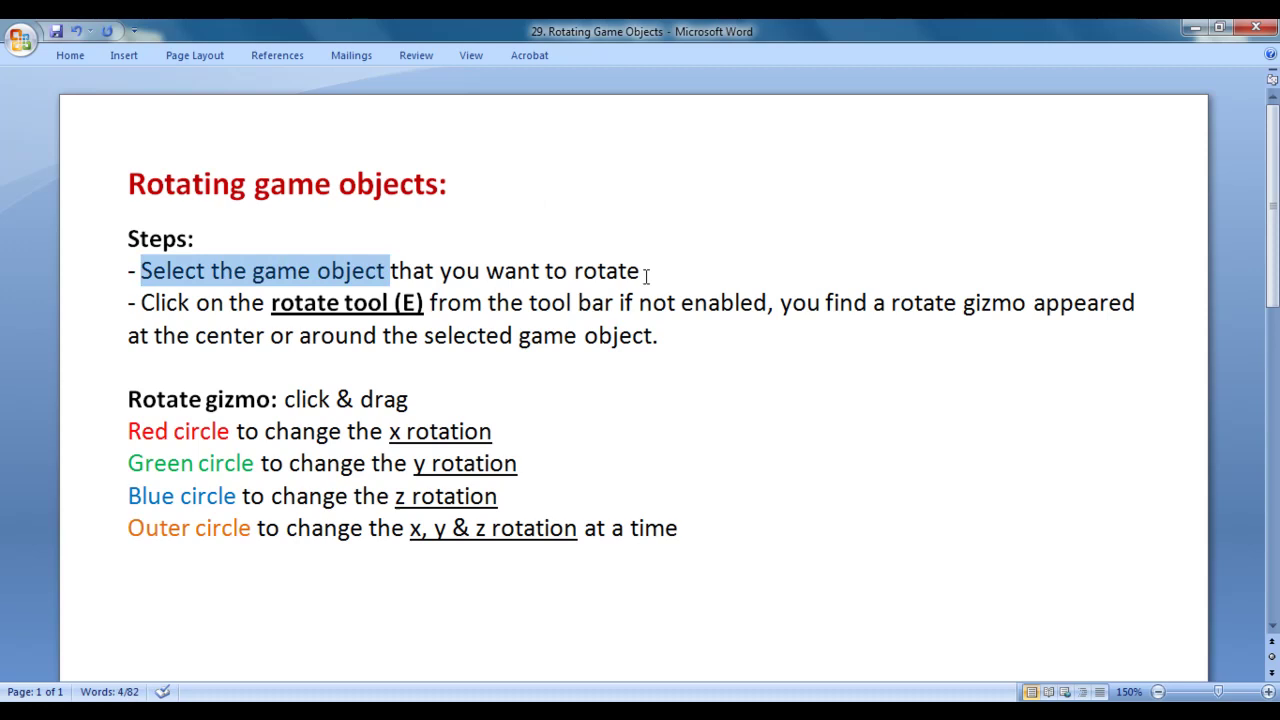
pyautogui.click(708, 395)
pyautogui.moveTo(136, 302); pyautogui.dragTo(415, 302)
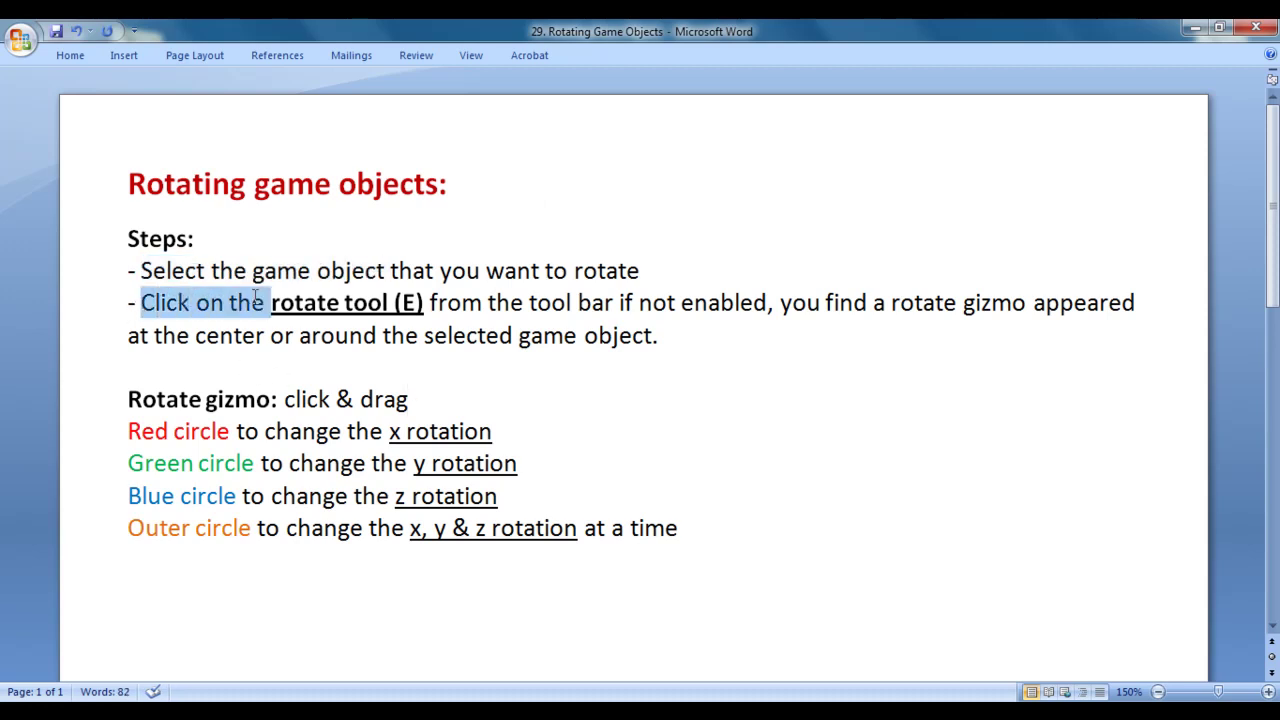
pyautogui.moveTo(529, 302); pyautogui.dragTo(768, 302)
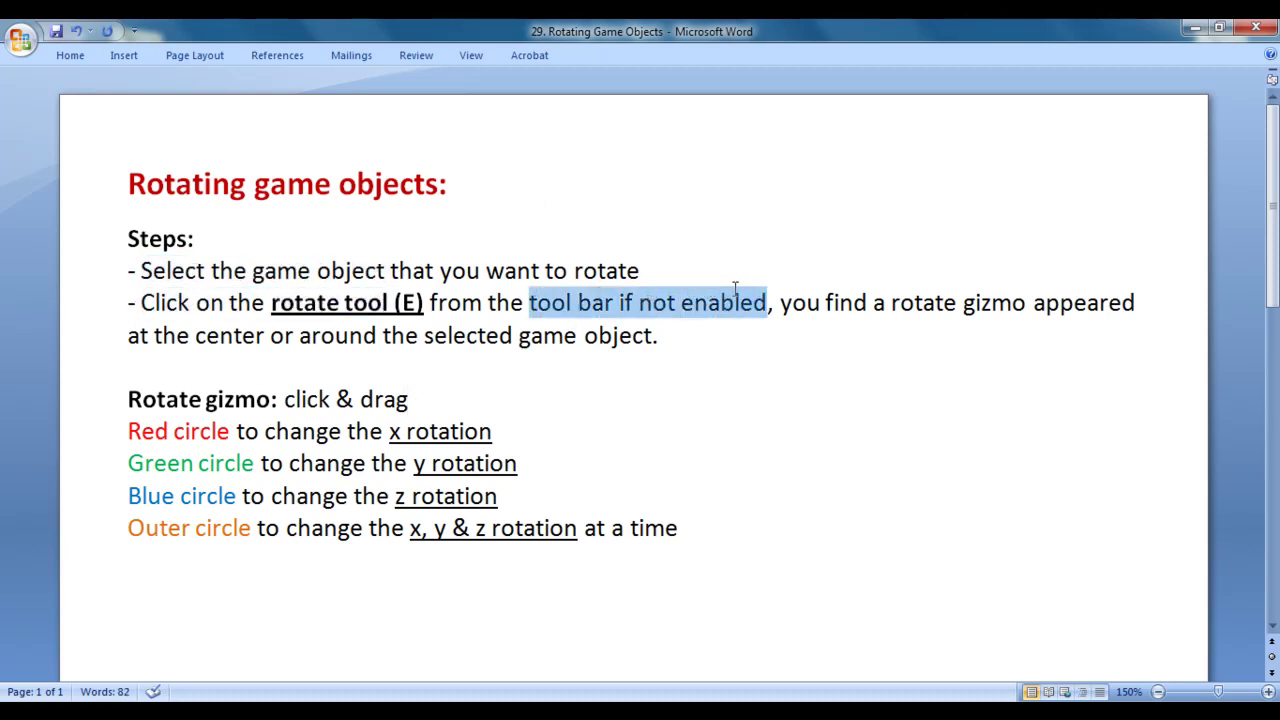
pyautogui.click(750, 375)
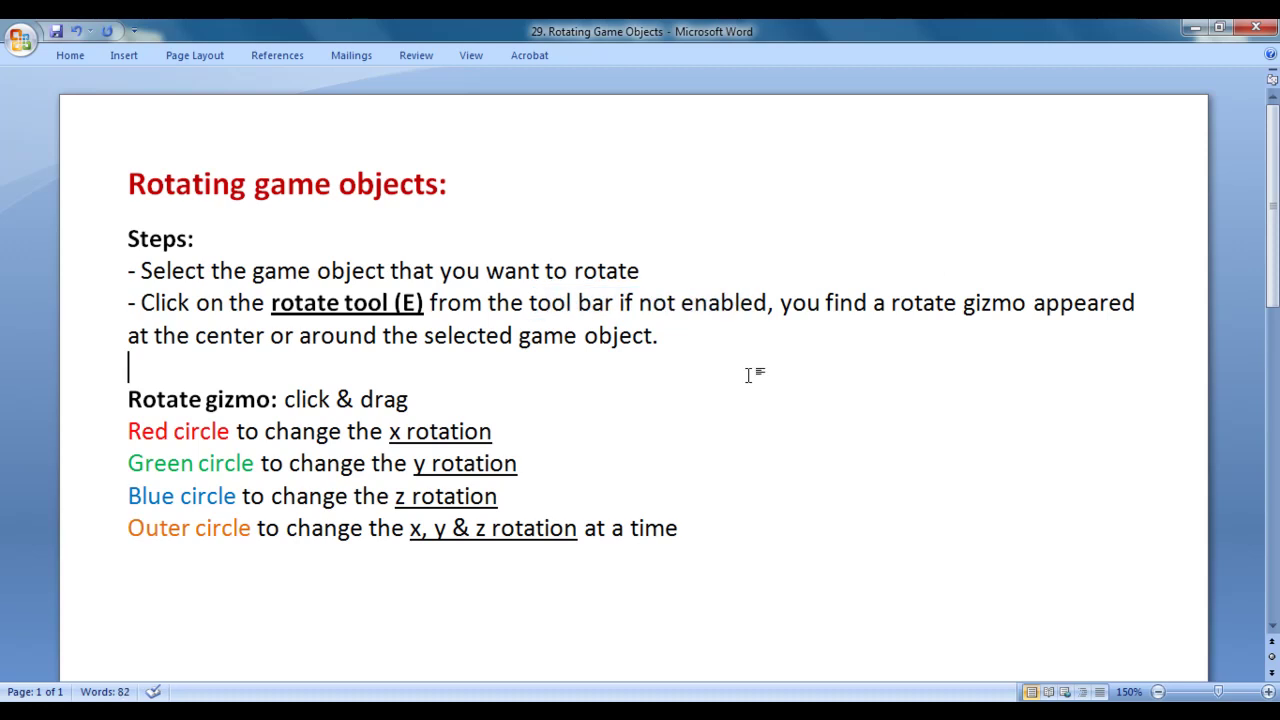
pyautogui.moveTo(136, 302); pyautogui.dragTo(362, 302)
pyautogui.click(506, 380)
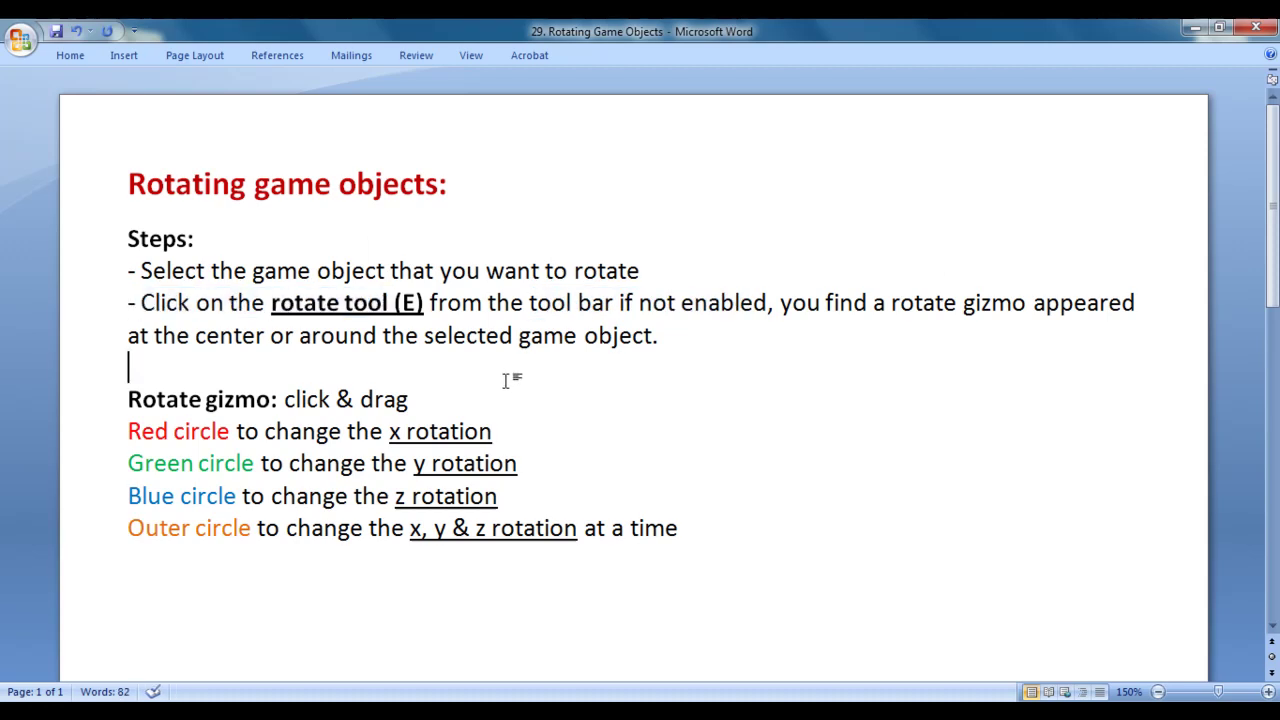
pyautogui.doubleClick(409, 303)
pyautogui.moveTo(891, 303); pyautogui.dragTo(1007, 303)
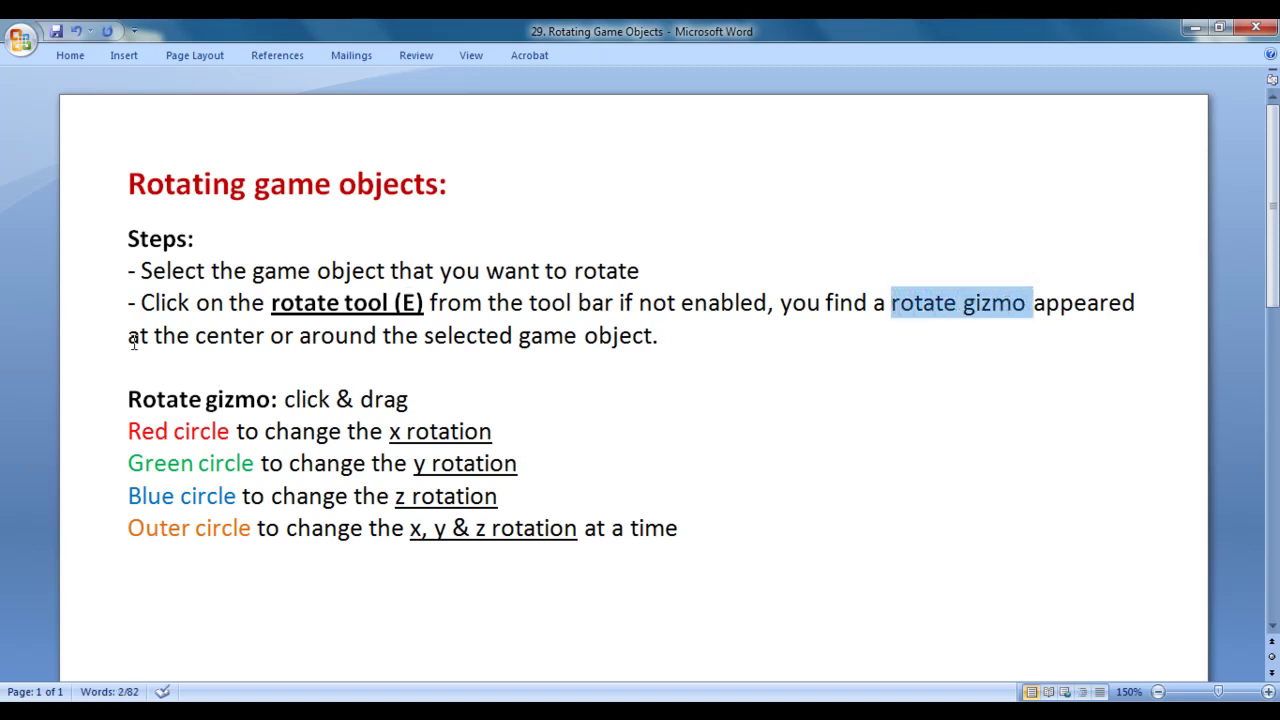
pyautogui.moveTo(301, 337); pyautogui.dragTo(655, 337)
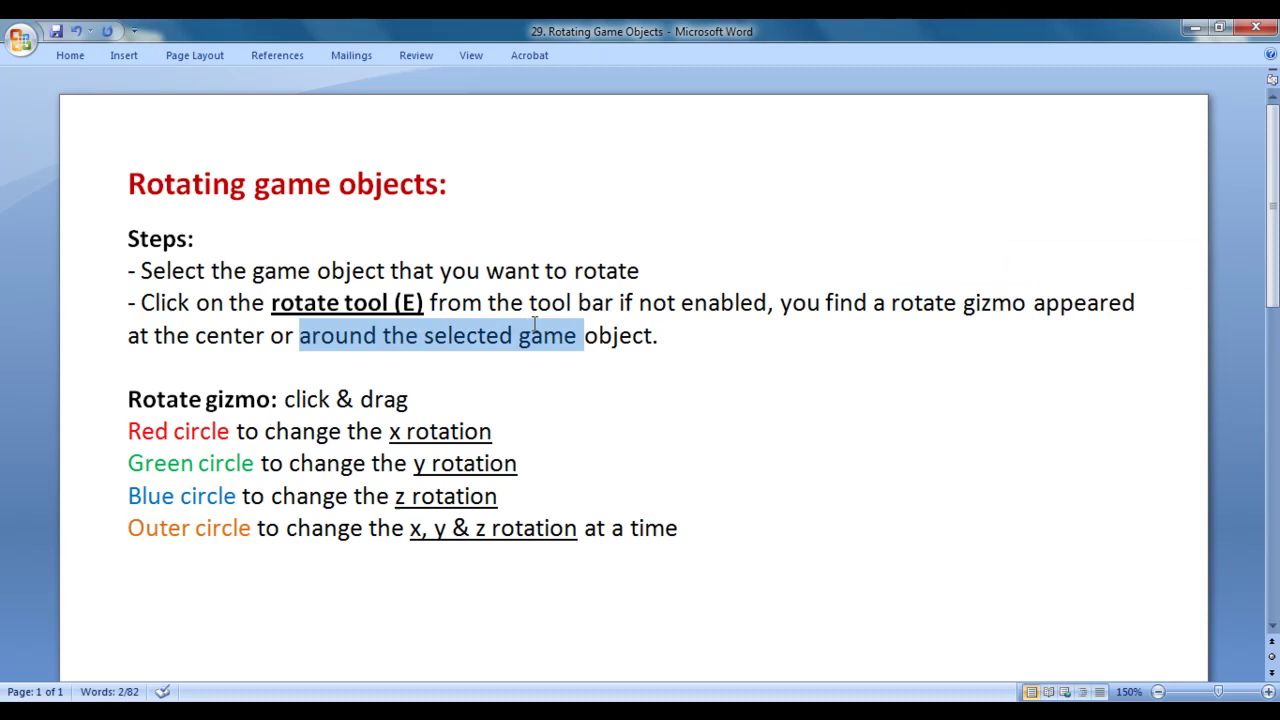
pyautogui.click(759, 400)
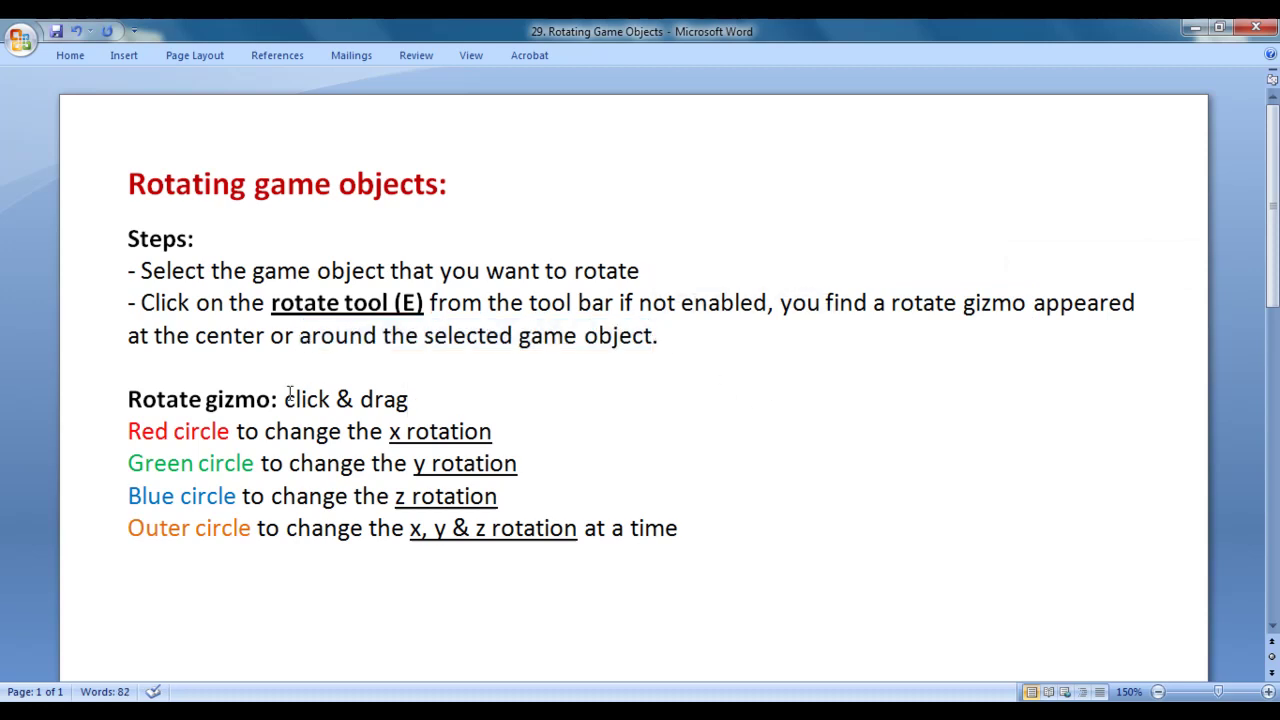
# - Highlight the notes on dragging the red, green, blue and outer circles
pyautogui.moveTo(285, 398); pyautogui.dragTo(404, 386)
pyautogui.moveTo(110, 431); pyautogui.dragTo(236, 431)
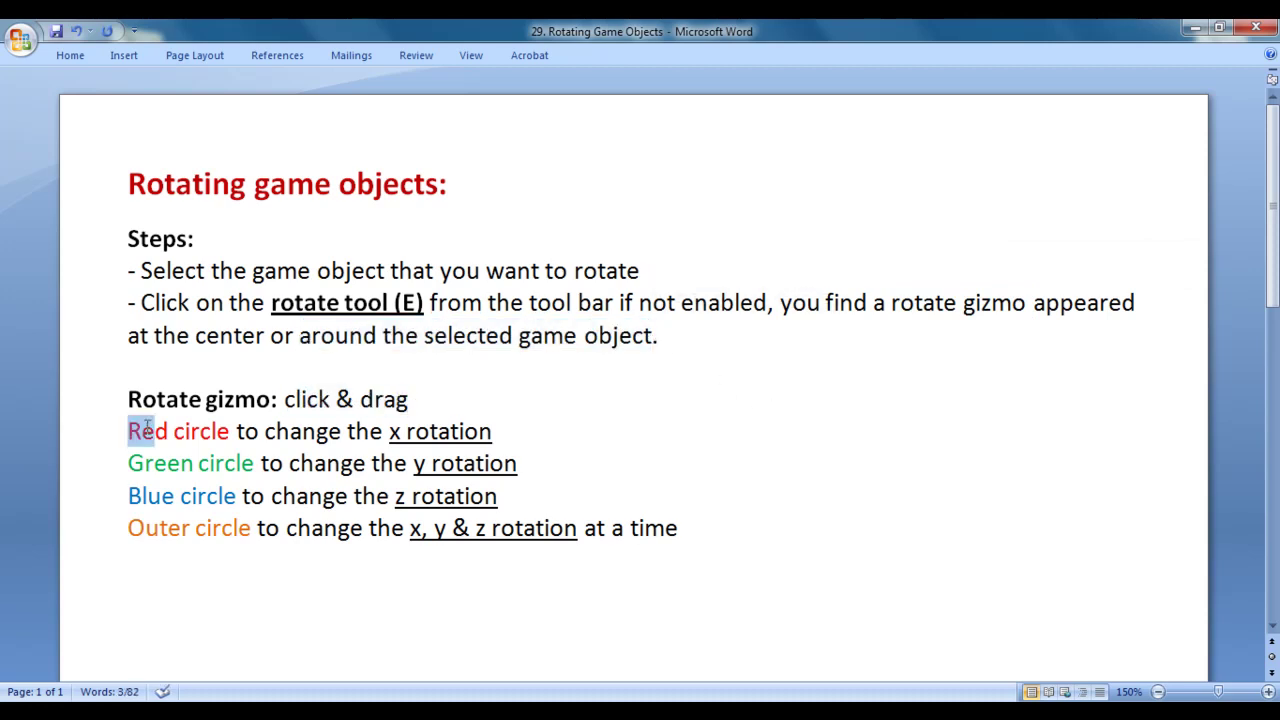
pyautogui.moveTo(388, 435); pyautogui.dragTo(492, 433)
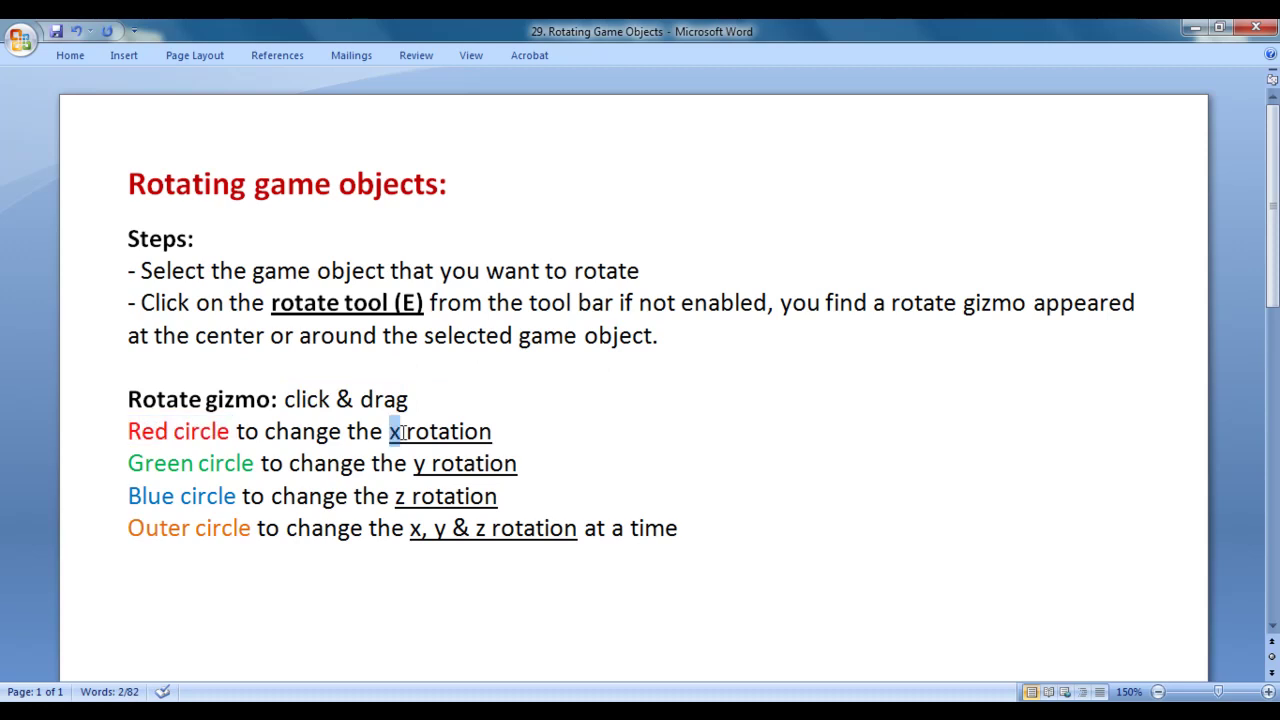
pyautogui.click(555, 431)
pyautogui.moveTo(128, 463); pyautogui.dragTo(262, 463)
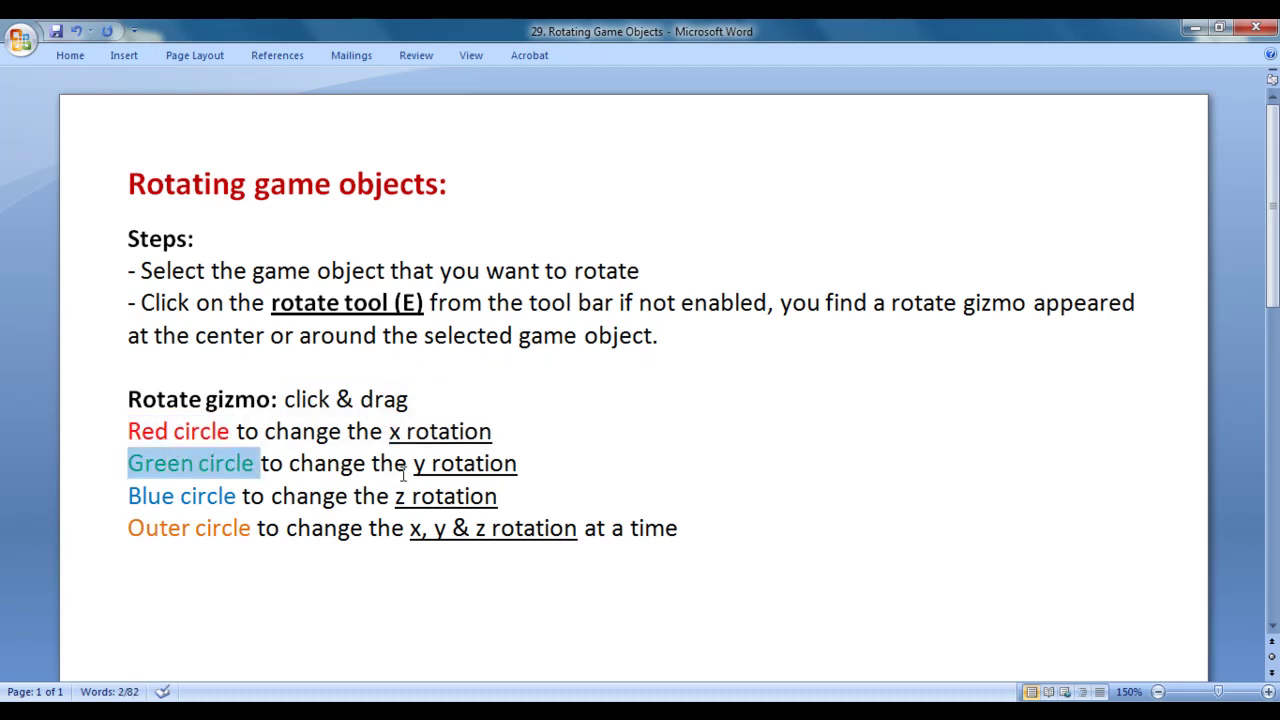
pyautogui.moveTo(413, 463); pyautogui.dragTo(522, 463)
pyautogui.moveTo(112, 496); pyautogui.dragTo(242, 496)
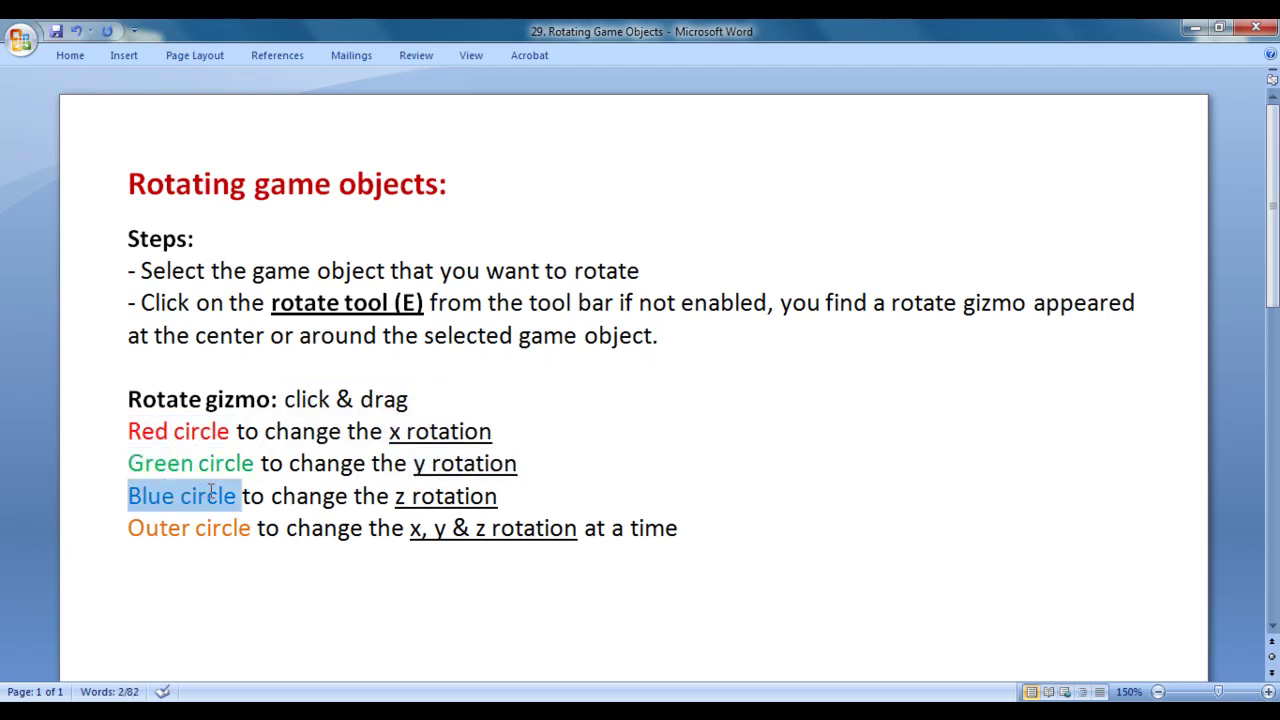
pyautogui.moveTo(395, 496); pyautogui.dragTo(572, 503)
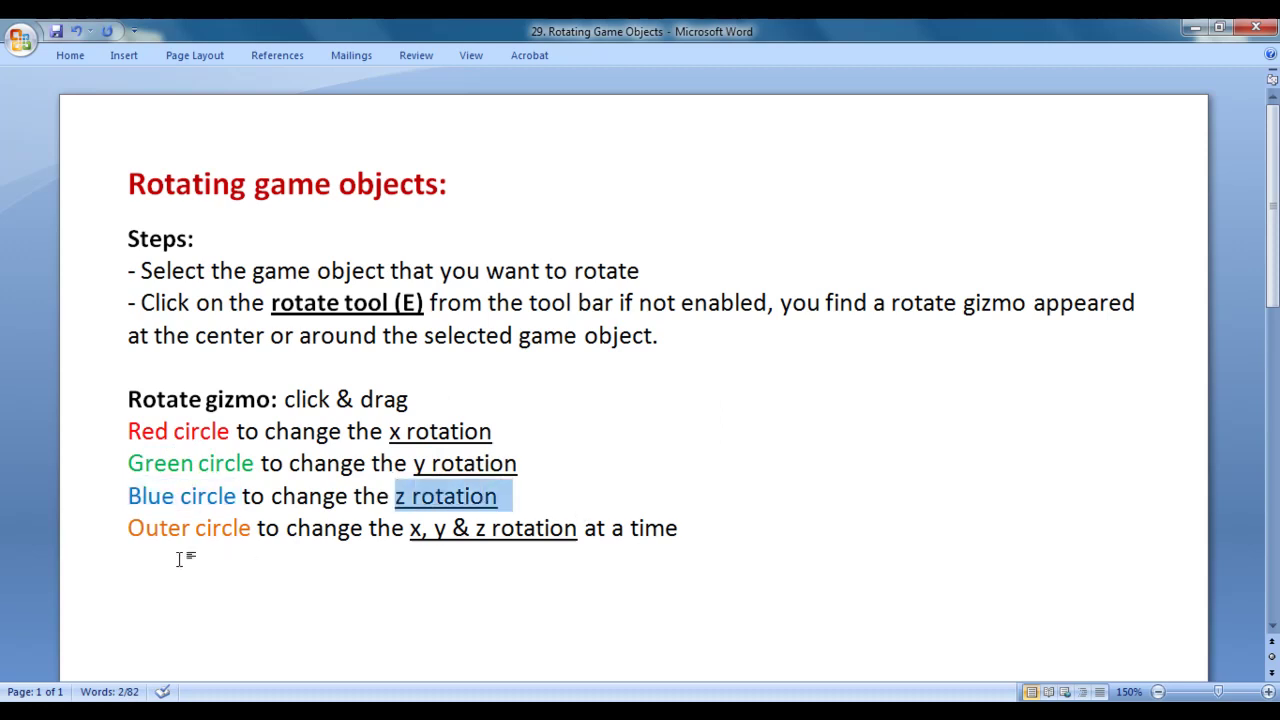
pyautogui.moveTo(128, 528); pyautogui.dragTo(235, 532)
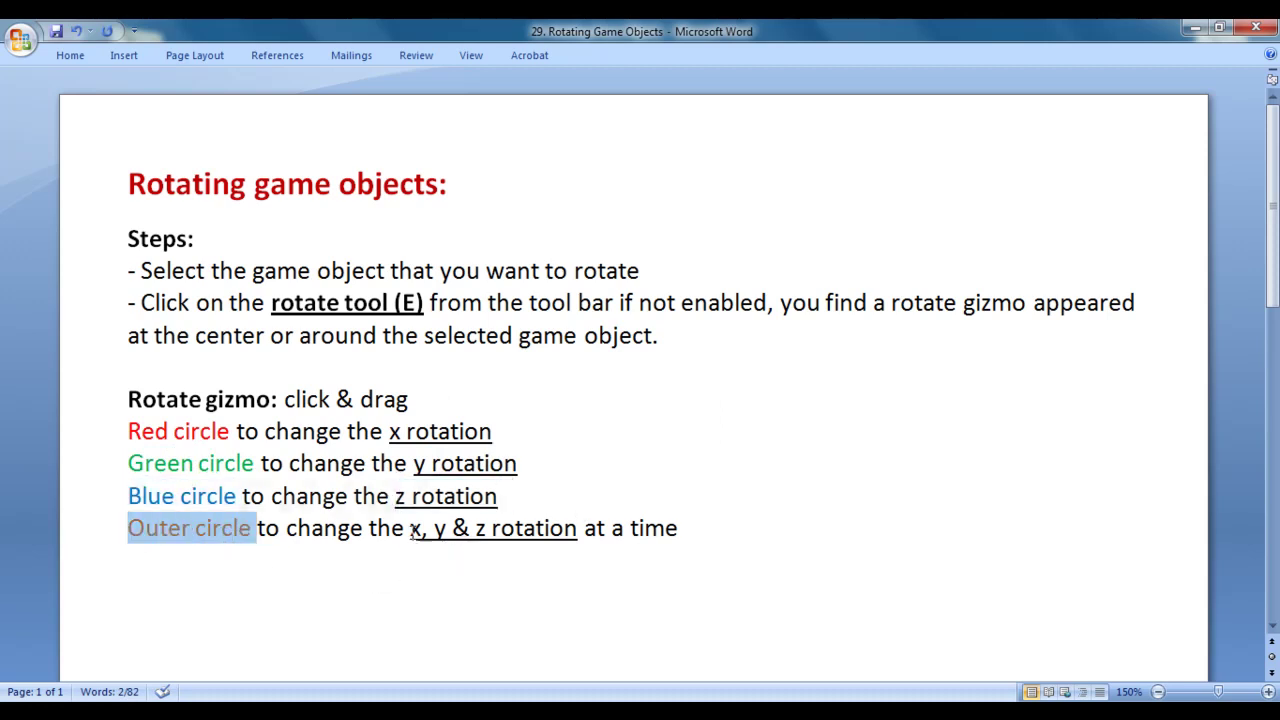
pyautogui.click(702, 530)
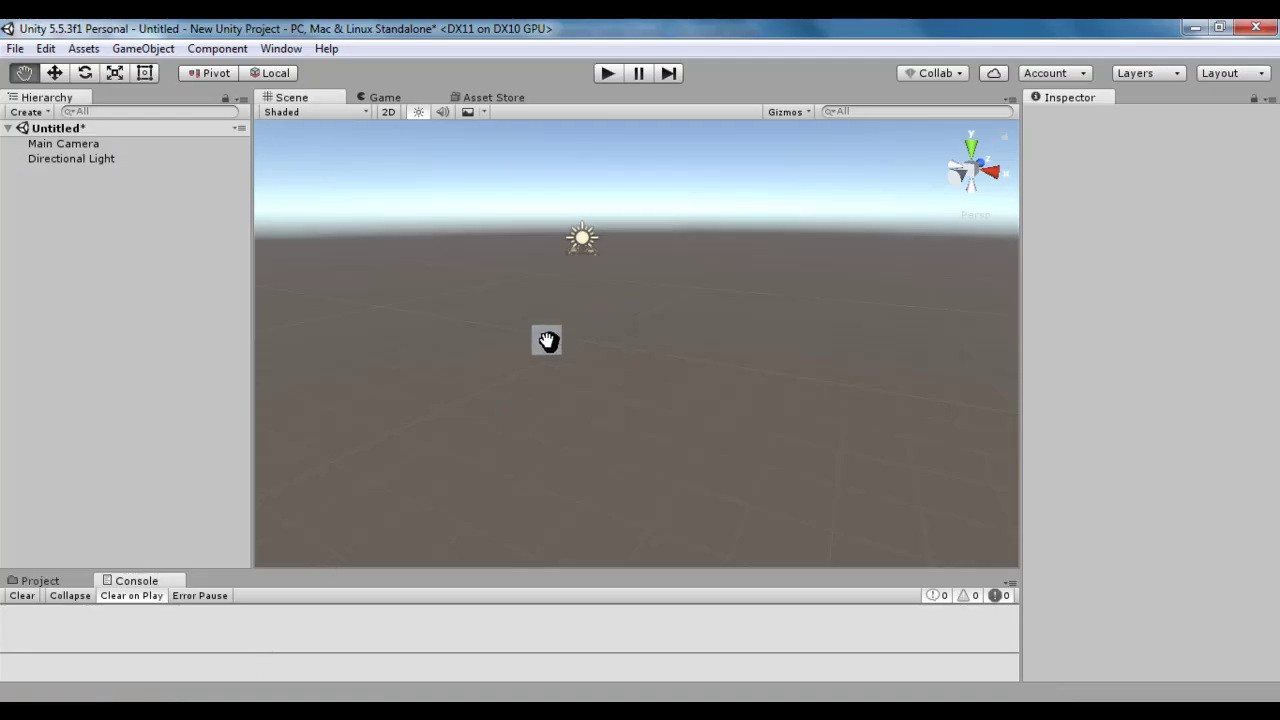
# - Add a cube, set its position to 0, 0, 0, then deselect and reselect it
pyautogui.click(143, 48)
pyautogui.moveTo(180, 120)
pyautogui.click(471, 113)
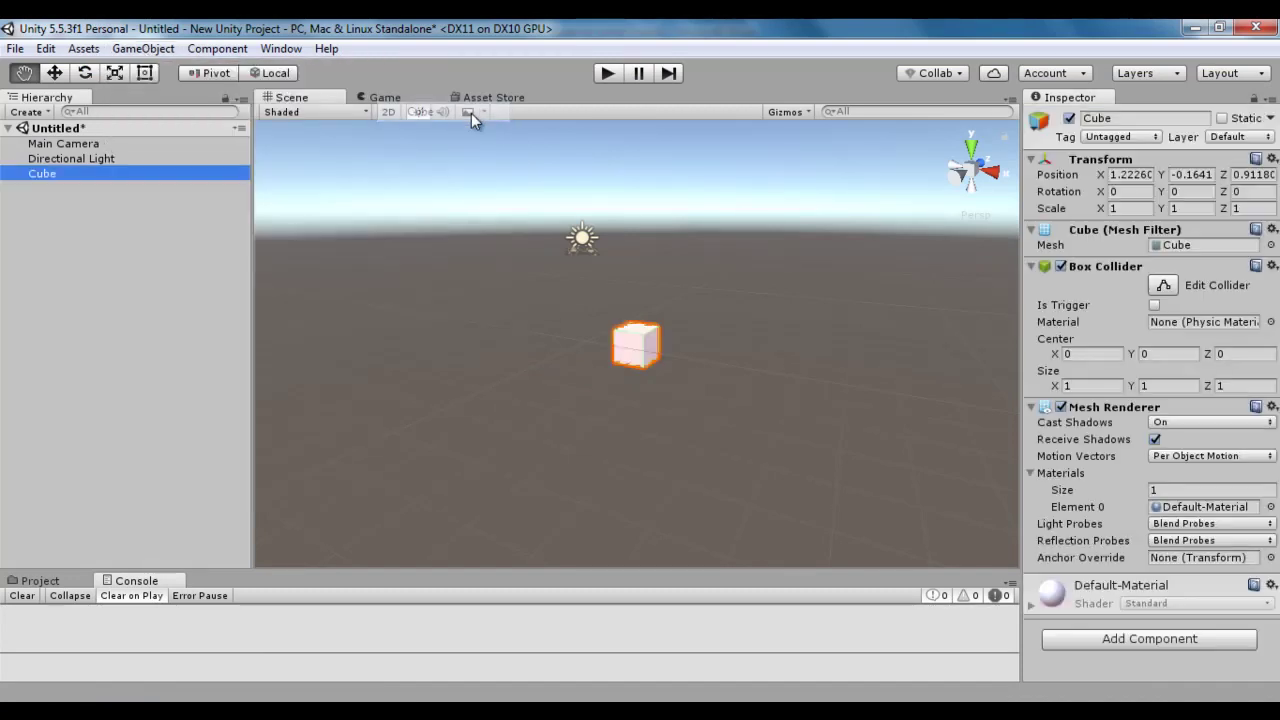
pyautogui.click(1127, 175)
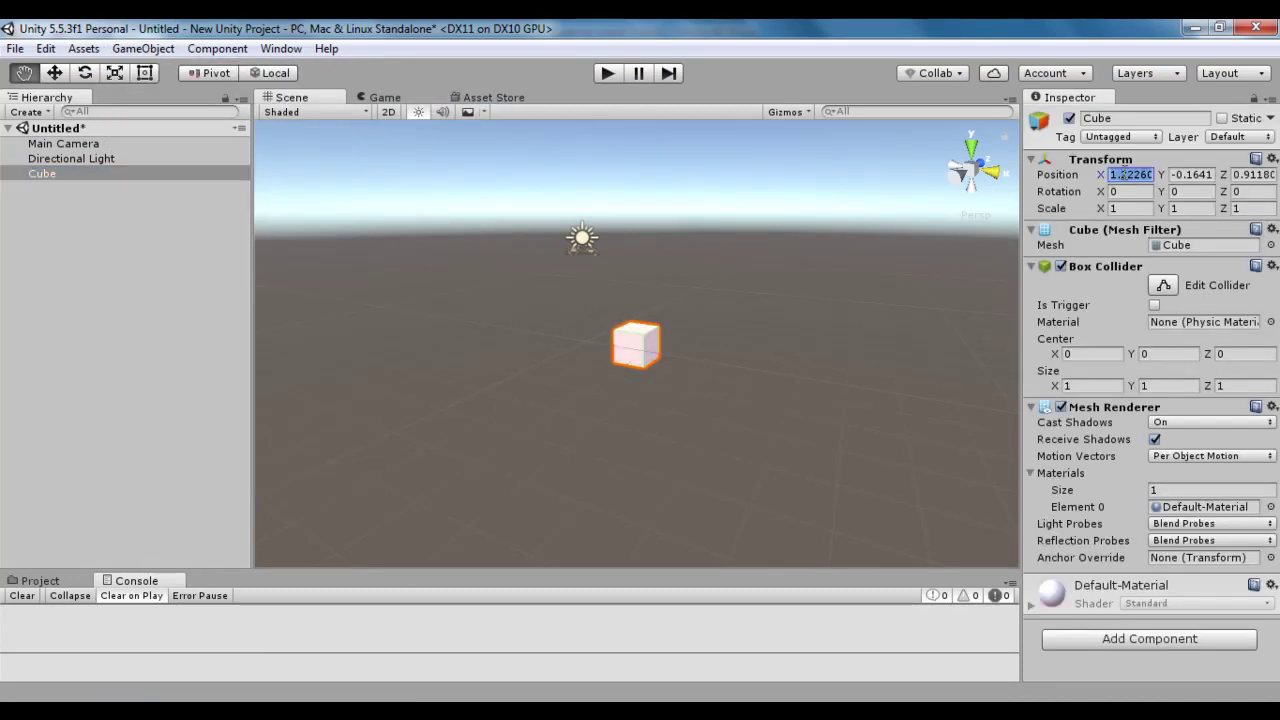
pyautogui.write('0')
pyautogui.click(1195, 175)
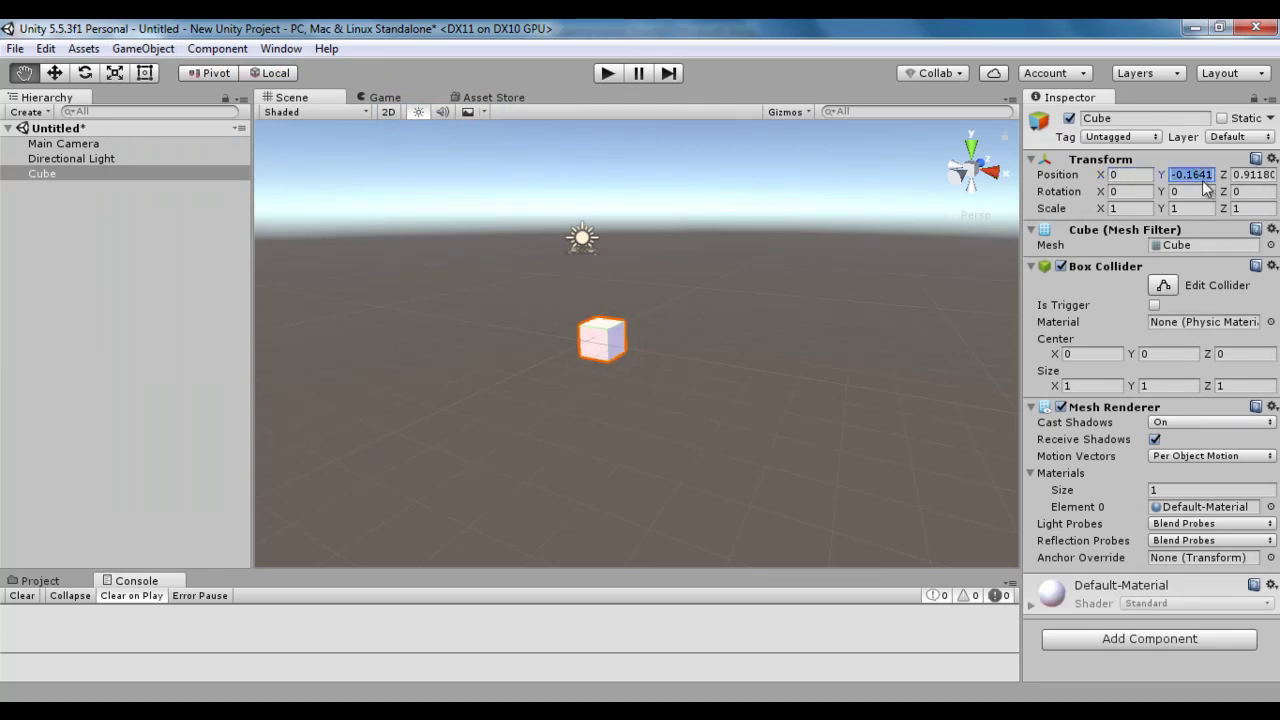
pyautogui.write('0')
pyautogui.click(1250, 175)
pyautogui.write('0')
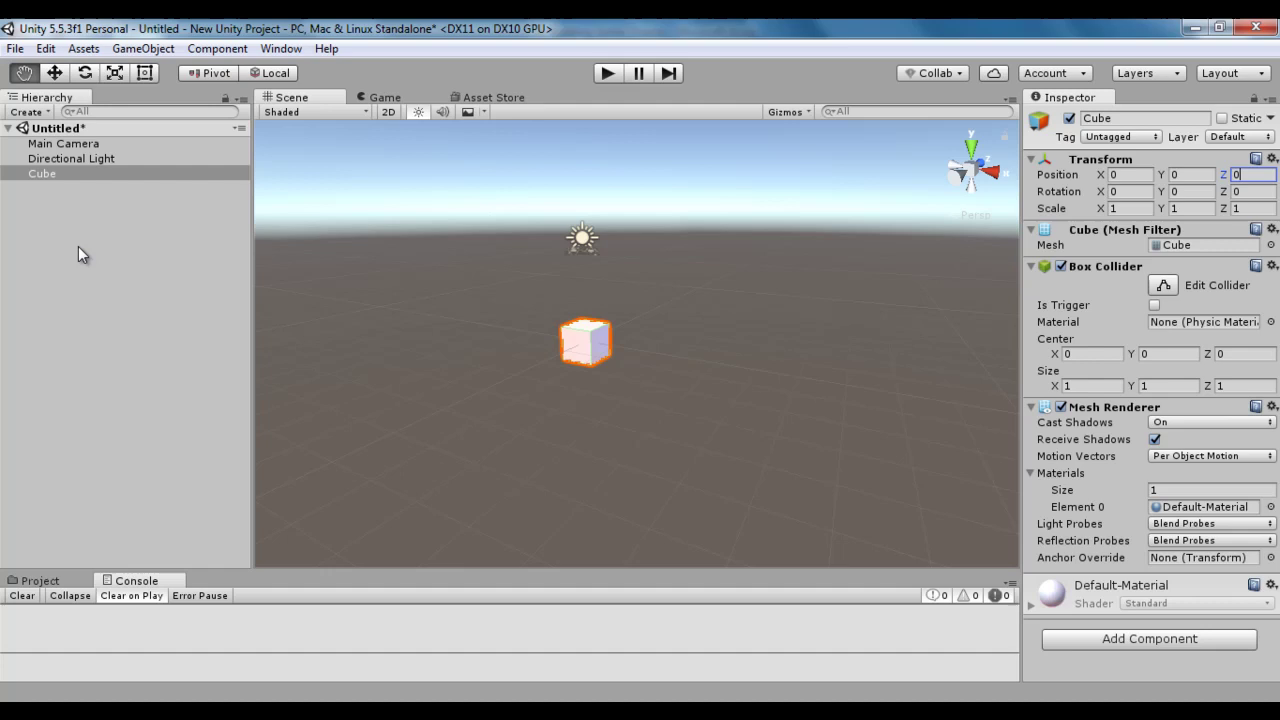
pyautogui.click(170, 330)
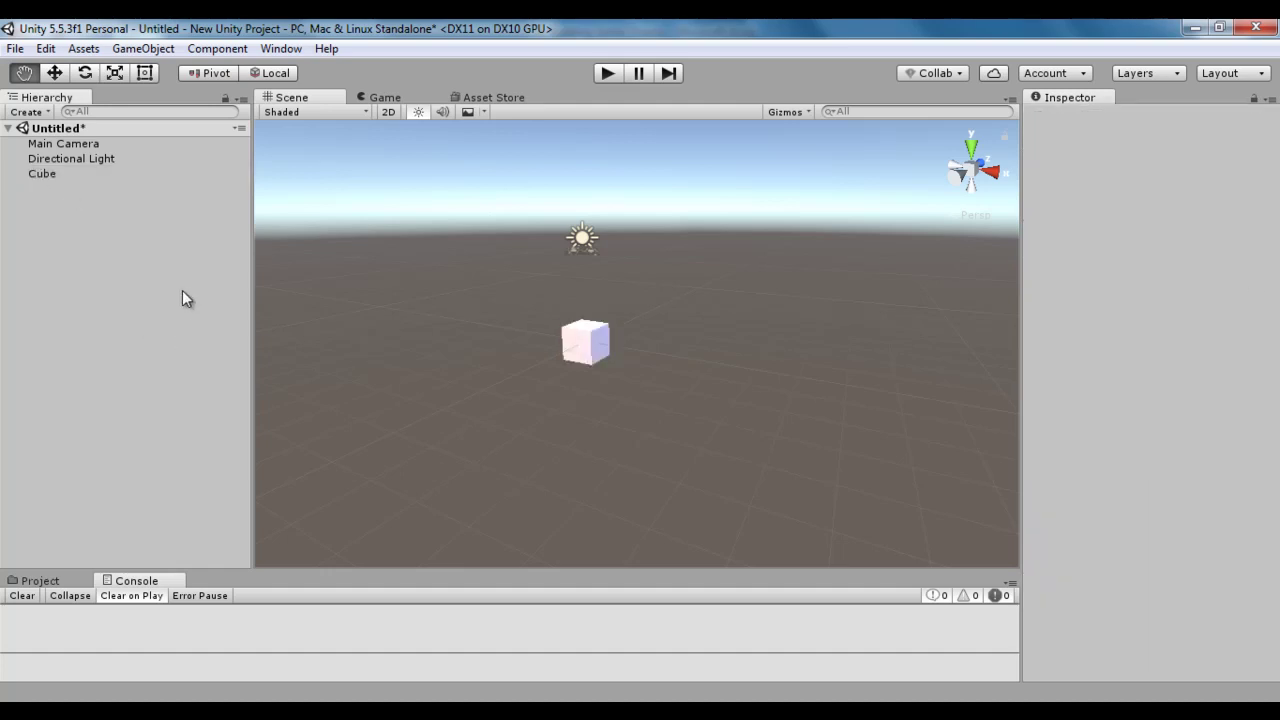
pyautogui.click(45, 173)
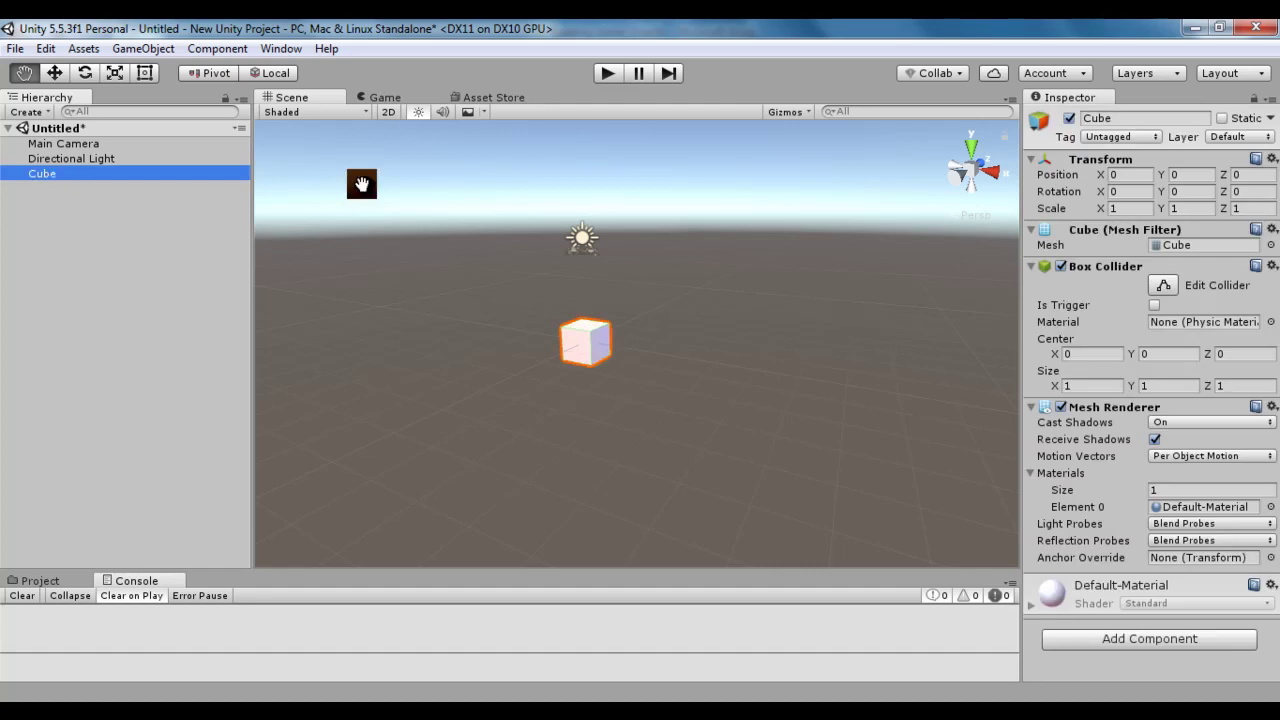
# - Tilt the cube about X with the gizmo's red ring, then reset Rotation X to 0
pyautogui.click(86, 73)
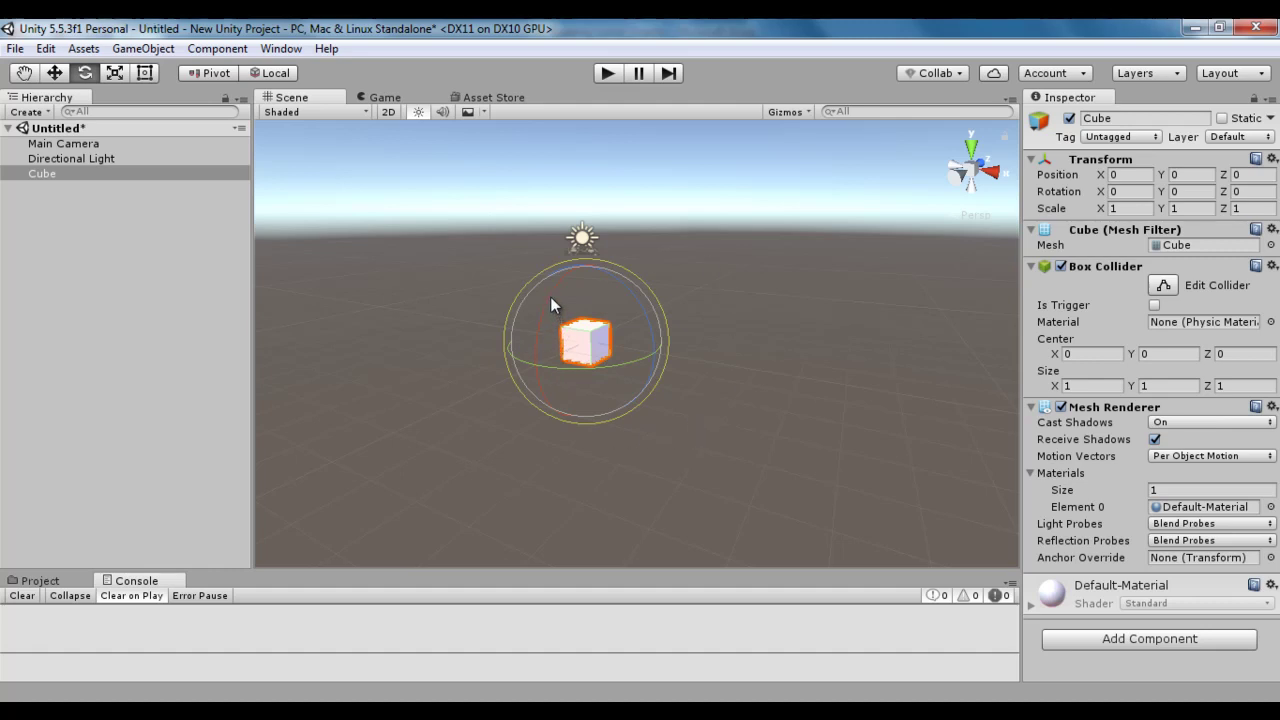
pyautogui.moveTo(550, 296)
pyautogui.mouseDown()
pyautogui.moveTo(540, 318)
pyautogui.moveTo(562, 421)
pyautogui.moveTo(543, 323)
pyautogui.moveTo(553, 302)
pyautogui.mouseUp()
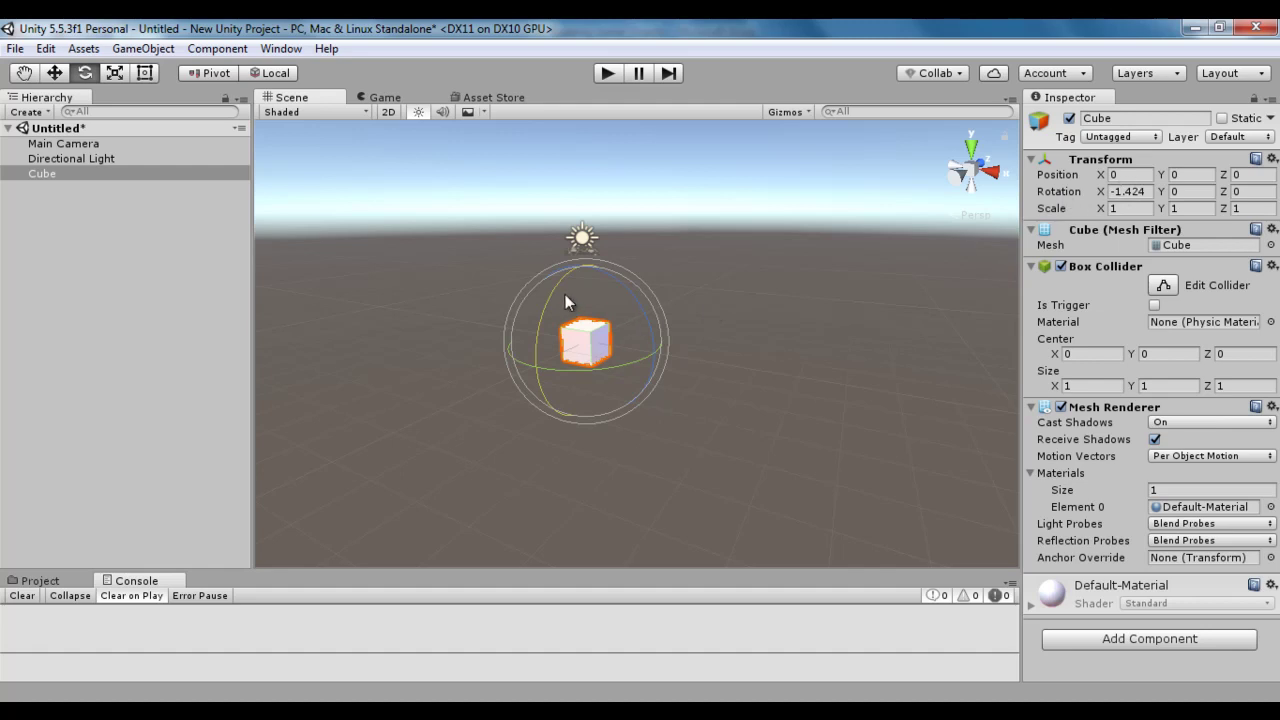
pyautogui.moveTo(553, 289)
pyautogui.mouseDown()
pyautogui.moveTo(558, 277)
pyautogui.moveTo(539, 324)
pyautogui.mouseUp()
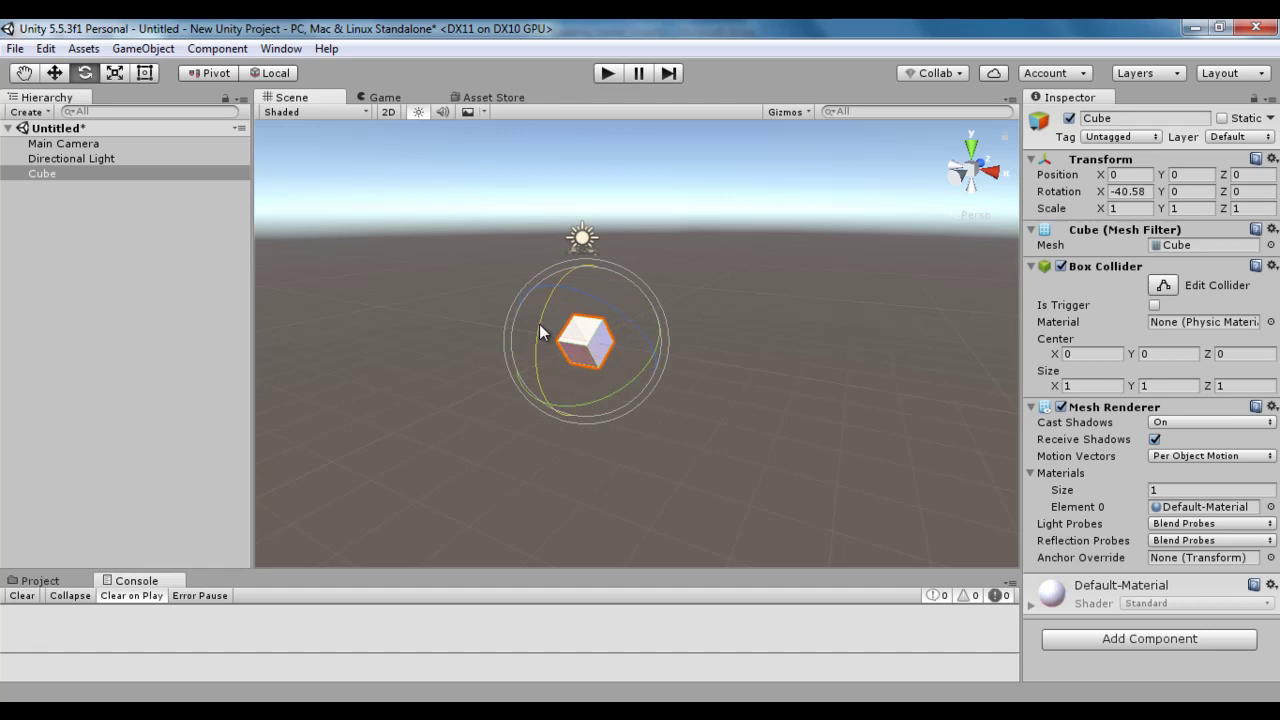
pyautogui.click(1124, 190)
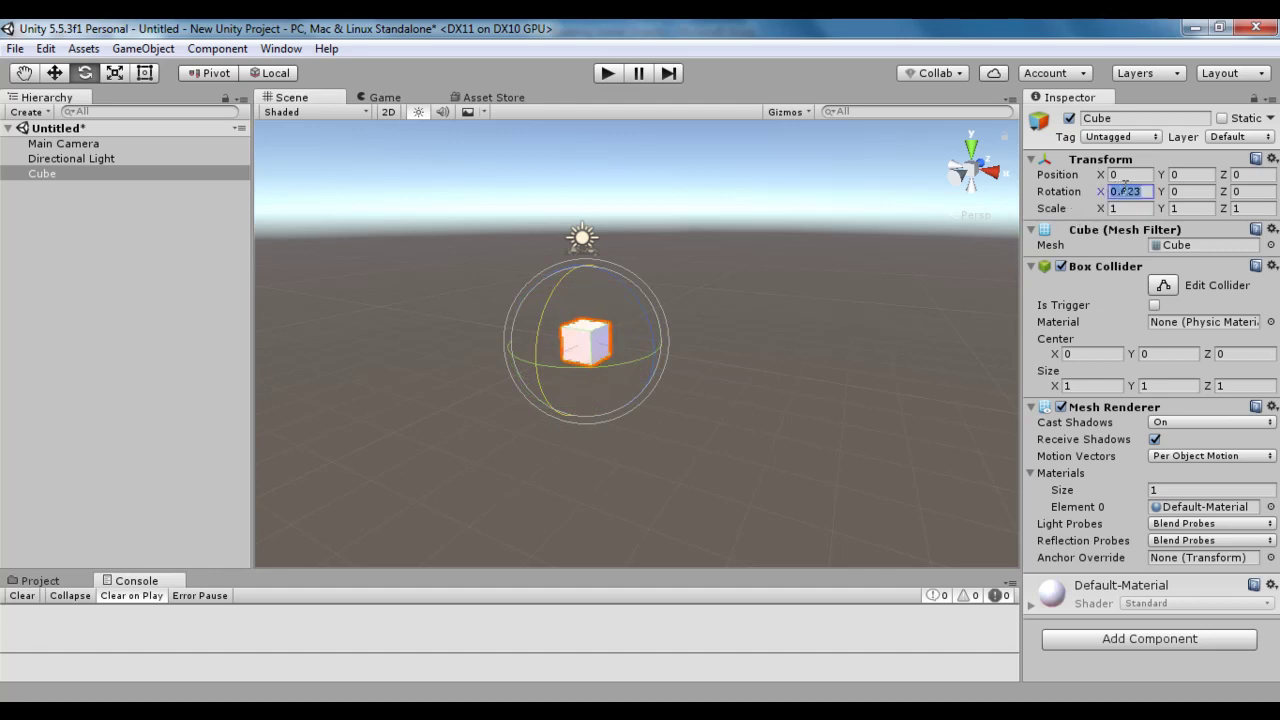
pyautogui.write('0')
# - Spin the cube about Y with the green ring, then set Rotation Y back to 0
pyautogui.moveTo(610, 365)
pyautogui.mouseDown()
pyautogui.moveTo(732, 313)
pyautogui.moveTo(546, 372)
pyautogui.moveTo(472, 377)
pyautogui.moveTo(609, 368)
pyautogui.moveTo(765, 321)
pyautogui.moveTo(630, 358)
pyautogui.moveTo(503, 367)
pyautogui.mouseUp()
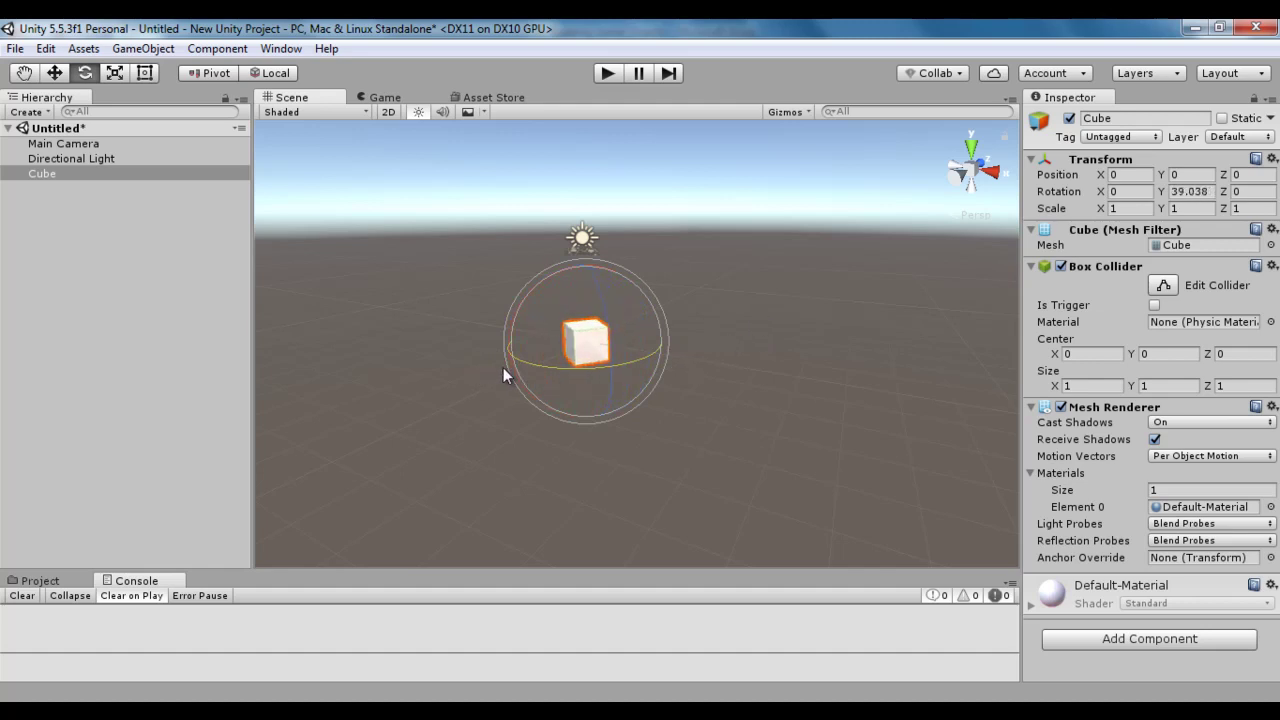
pyautogui.click(1185, 191)
pyautogui.write('0')
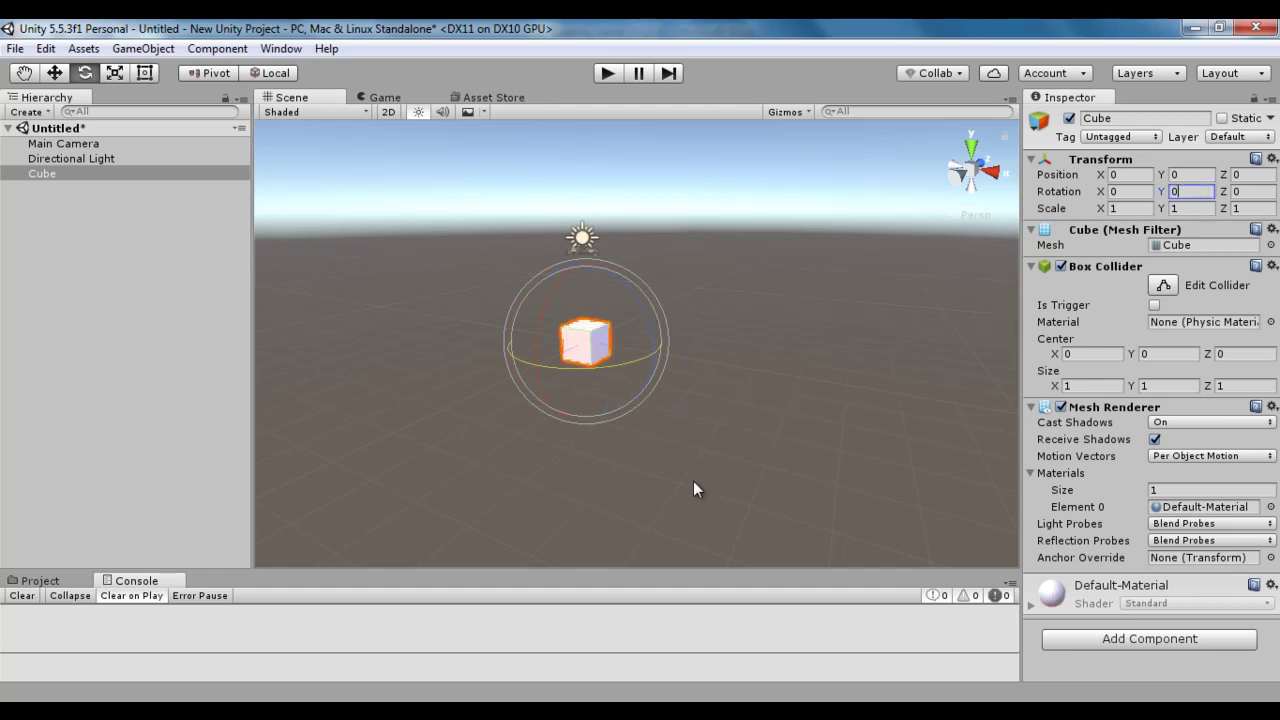
# - Roll the cube about Z with the blue ring, then set Rotation Z back to 0
pyautogui.moveTo(643, 308)
pyautogui.mouseDown()
pyautogui.moveTo(650, 356)
pyautogui.moveTo(640, 281)
pyautogui.moveTo(657, 362)
pyautogui.moveTo(623, 437)
pyautogui.moveTo(638, 287)
pyautogui.moveTo(618, 263)
pyautogui.moveTo(637, 390)
pyautogui.moveTo(612, 425)
pyautogui.moveTo(637, 309)
pyautogui.moveTo(604, 258)
pyautogui.moveTo(612, 425)
pyautogui.mouseUp()
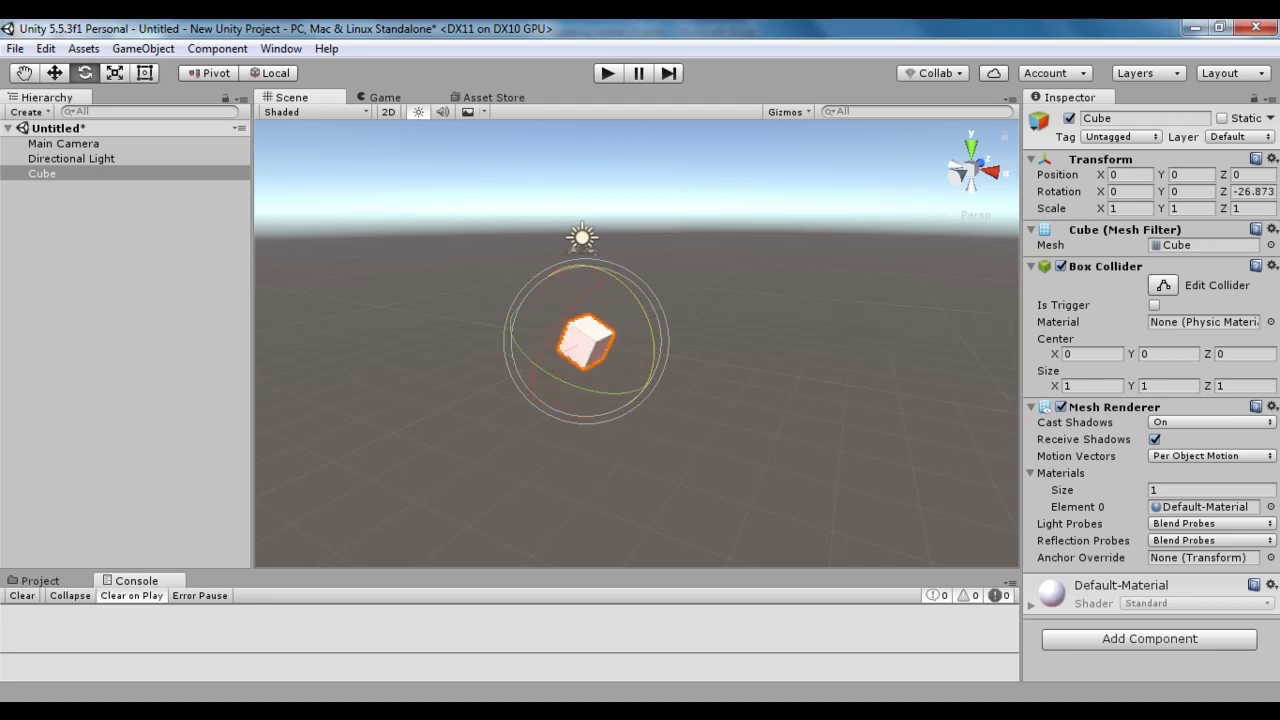
pyautogui.click(1248, 191)
pyautogui.write('0')
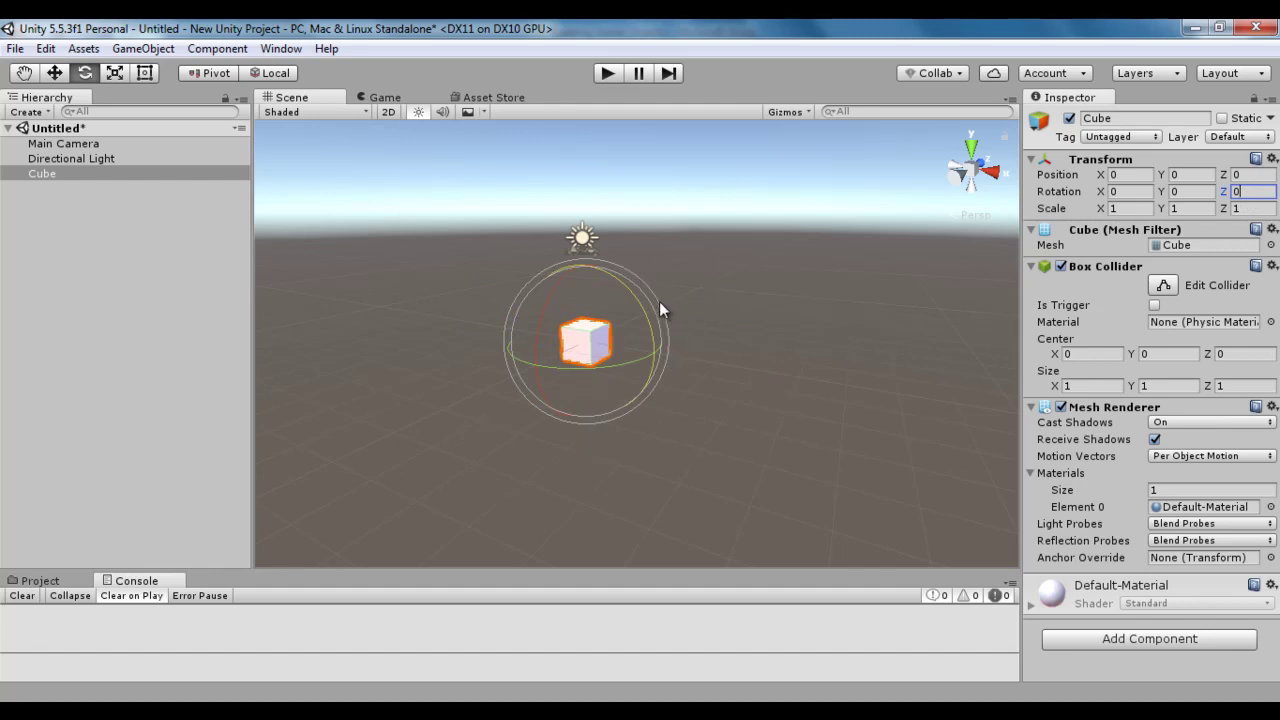
# - Tumble the cube freely with the outer sphere, then enter 0 for Rotation X, Y and Z
pyautogui.press('Return')
pyautogui.moveTo(659, 300)
pyautogui.mouseDown()
pyautogui.moveTo(667, 341)
pyautogui.moveTo(648, 392)
pyautogui.moveTo(615, 426)
pyautogui.moveTo(670, 380)
pyautogui.moveTo(664, 271)
pyautogui.moveTo(618, 251)
pyautogui.moveTo(661, 309)
pyautogui.moveTo(643, 380)
pyautogui.moveTo(624, 398)
pyautogui.moveTo(688, 325)
pyautogui.moveTo(647, 253)
pyautogui.moveTo(683, 305)
pyautogui.moveTo(676, 397)
pyautogui.moveTo(643, 424)
pyautogui.moveTo(688, 341)
pyautogui.moveTo(669, 282)
pyautogui.moveTo(643, 266)
pyautogui.moveTo(672, 328)
pyautogui.moveTo(671, 369)
pyautogui.mouseUp()
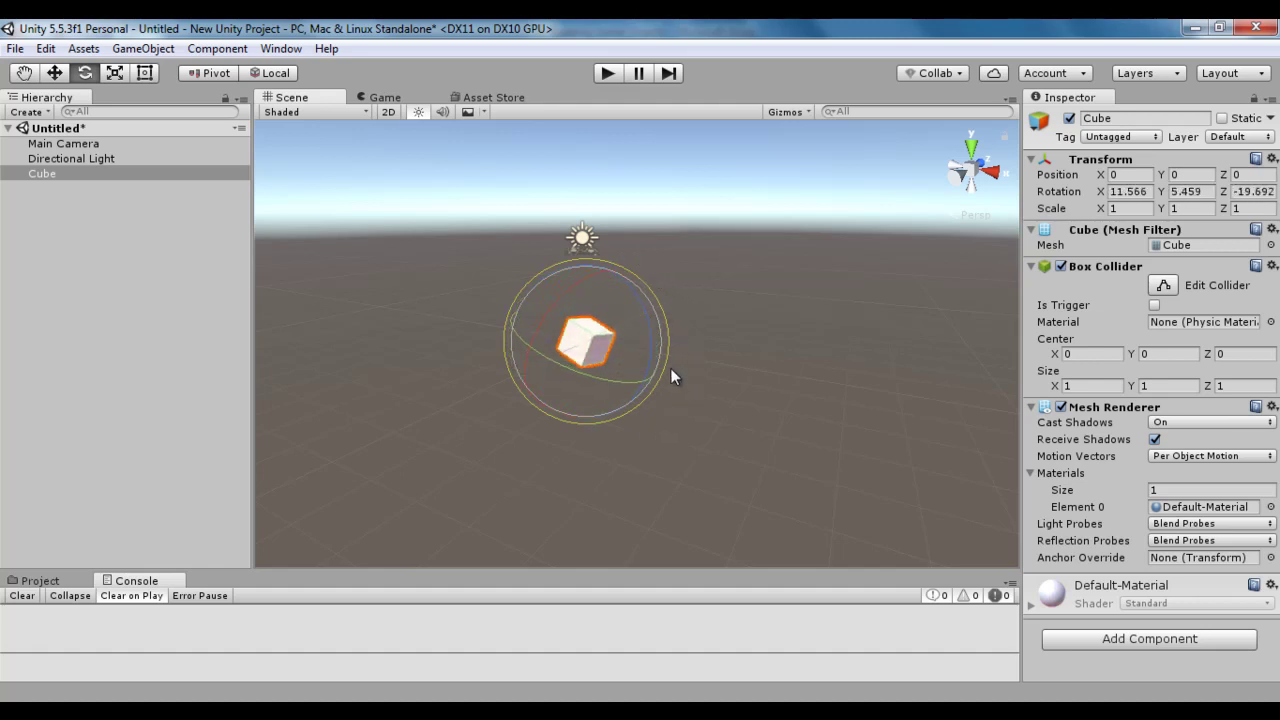
pyautogui.click(1128, 191)
pyautogui.write('0')
pyautogui.press('Tab')
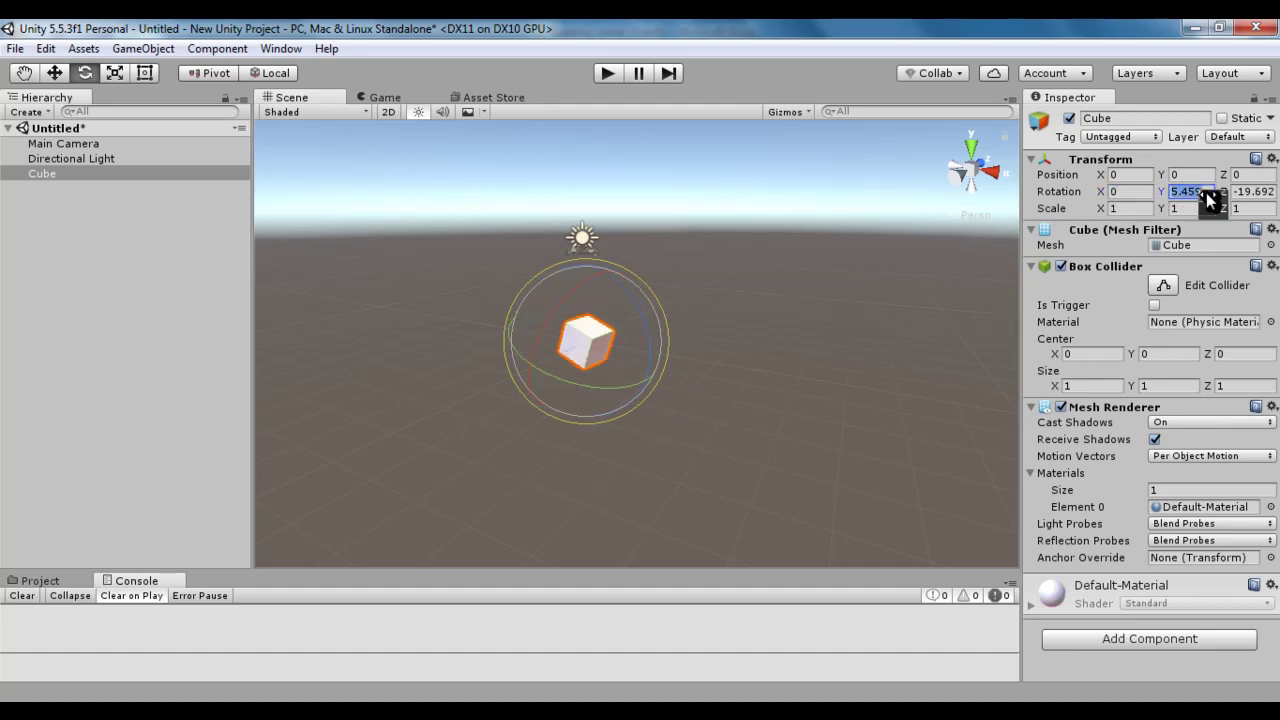
pyautogui.write('0')
pyautogui.press('Tab')
pyautogui.write('0')
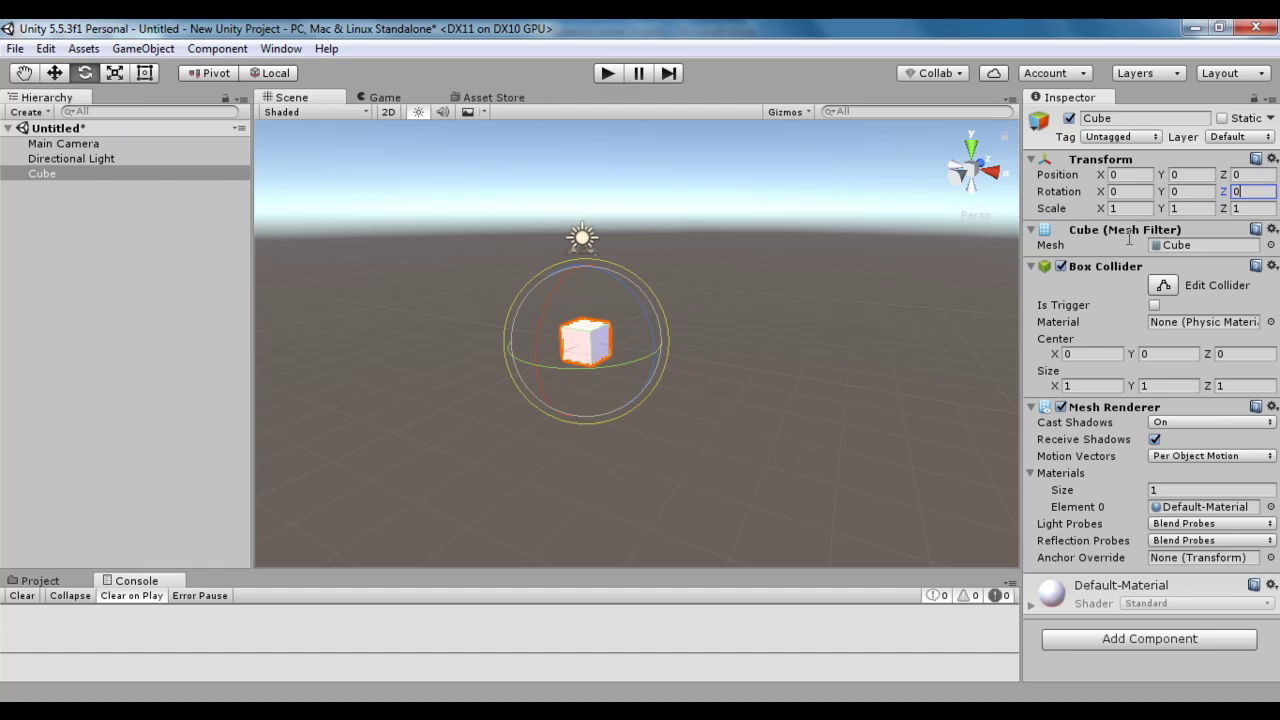
# - Minimize Unity to bring the Word rotation notes back into view
pyautogui.click(1197, 28)
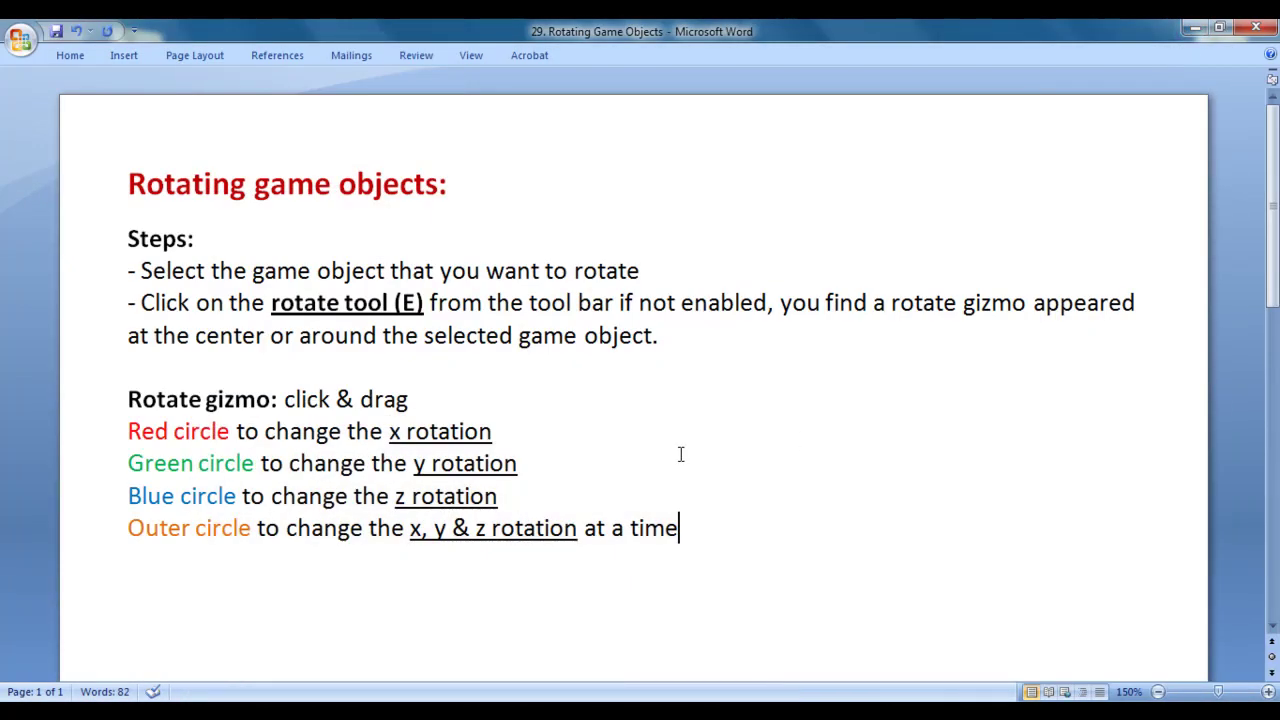